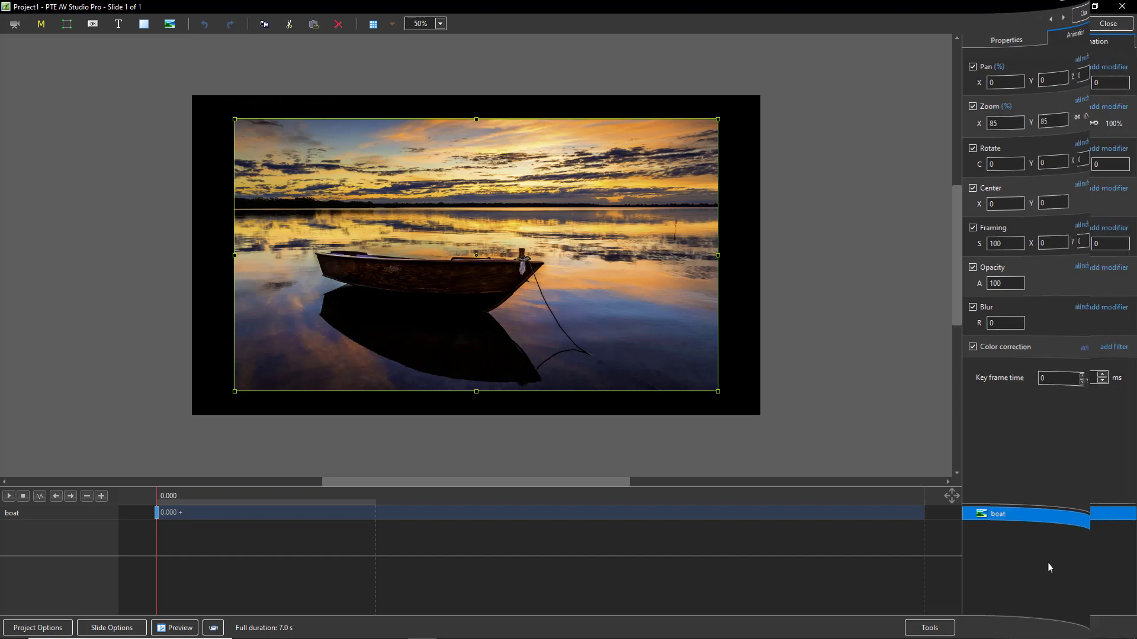
# - Set the boat image's zoom to 80% on both axes and turn on its border
pyautogui.click(1045, 561)
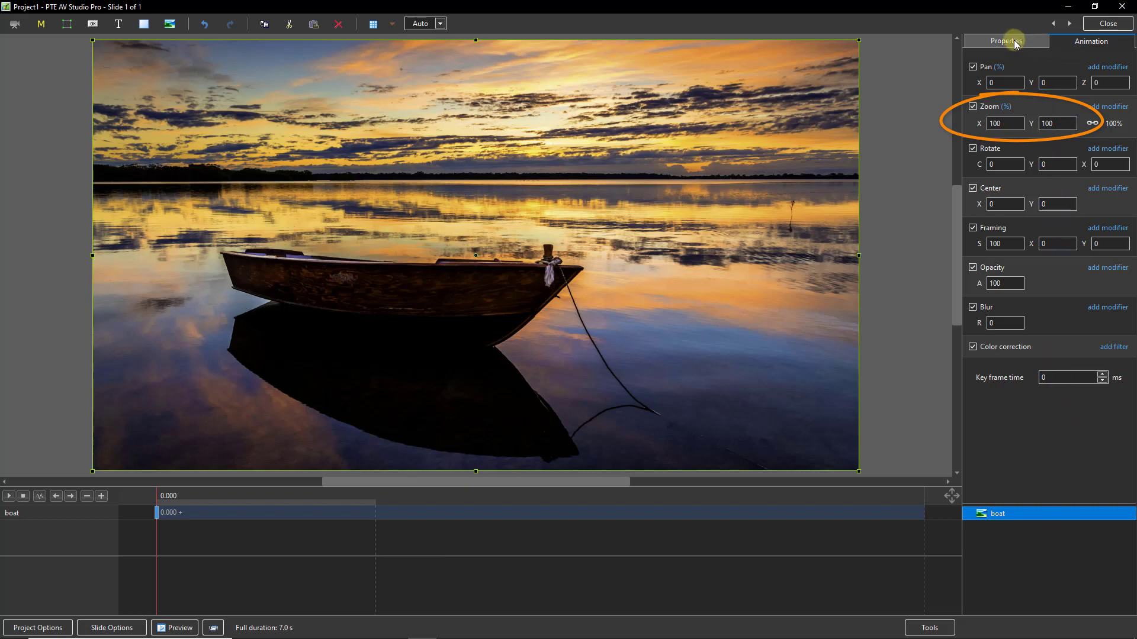
pyautogui.click(1001, 123)
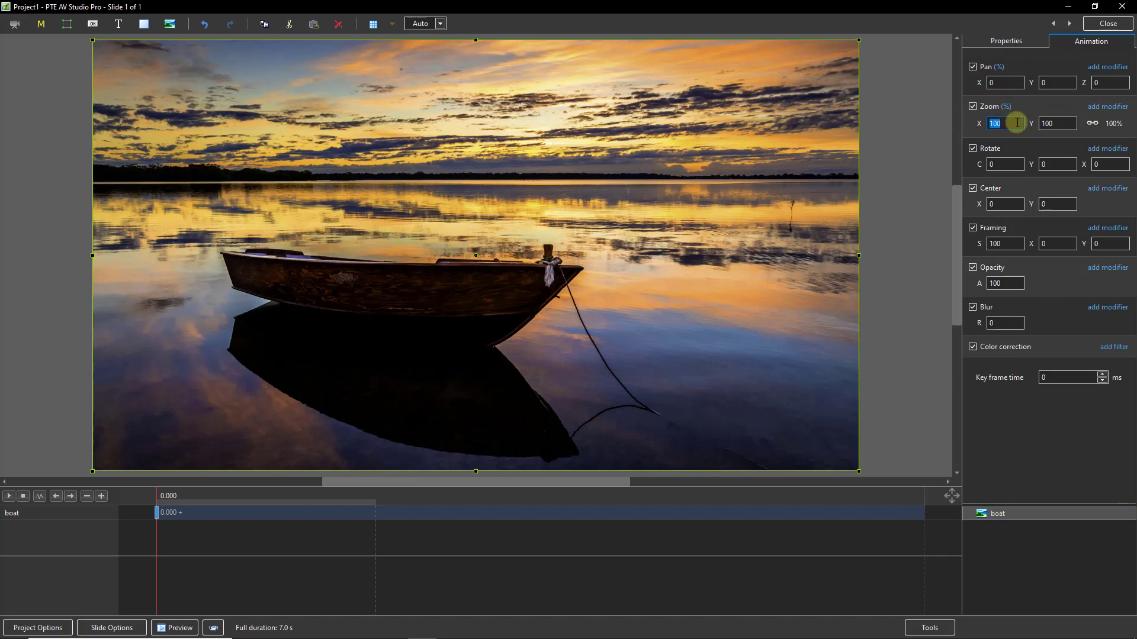
pyautogui.write('80')
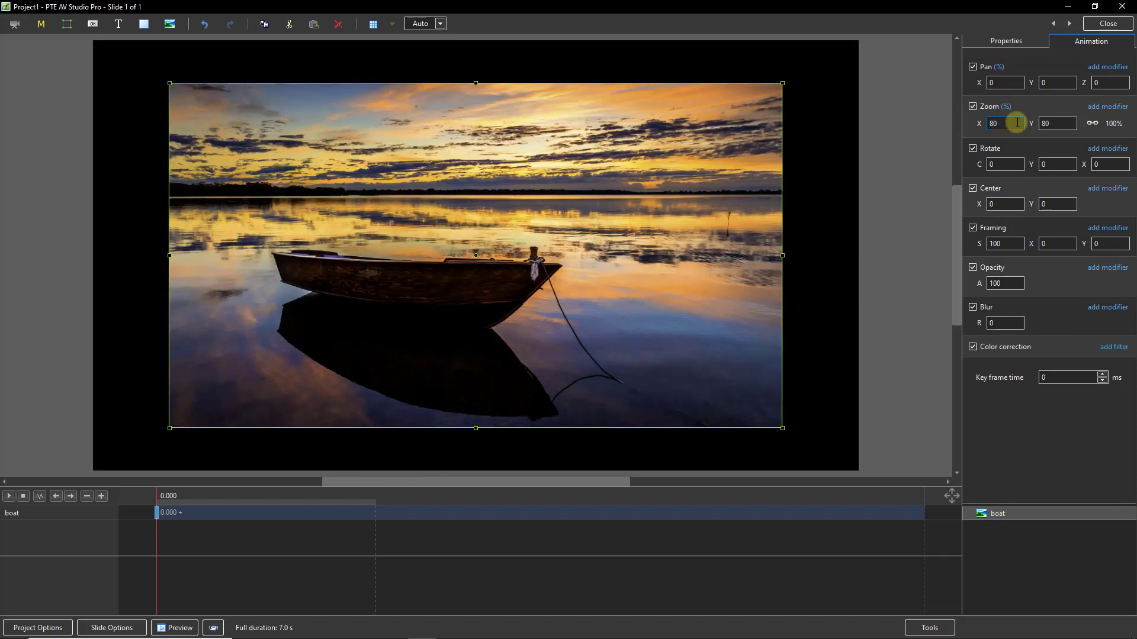
pyautogui.click(997, 49)
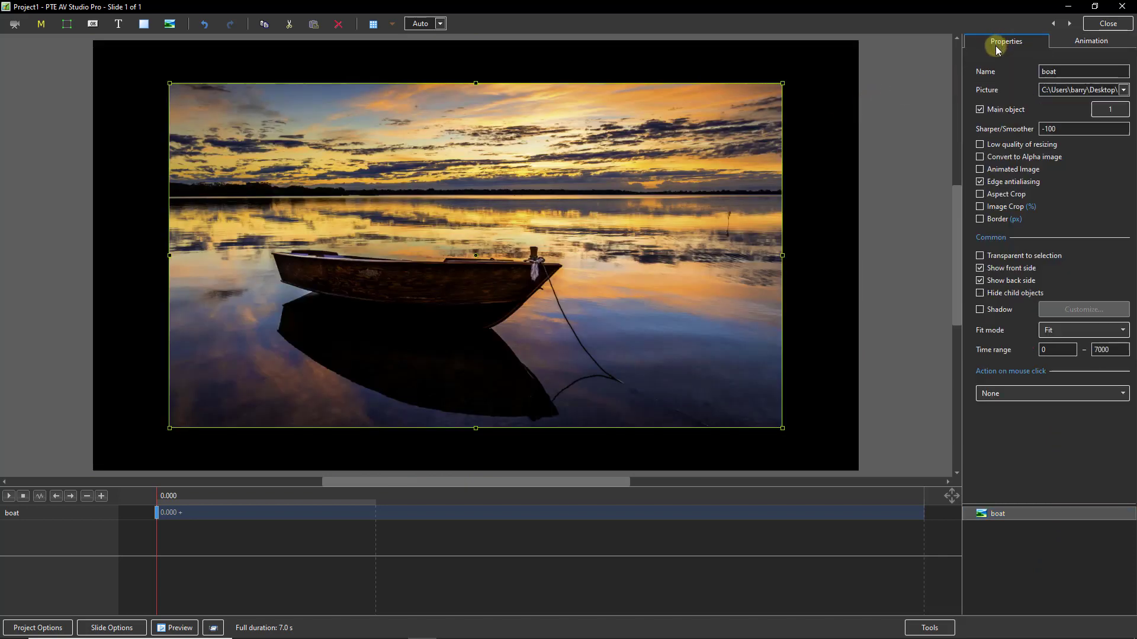
pyautogui.click(980, 219)
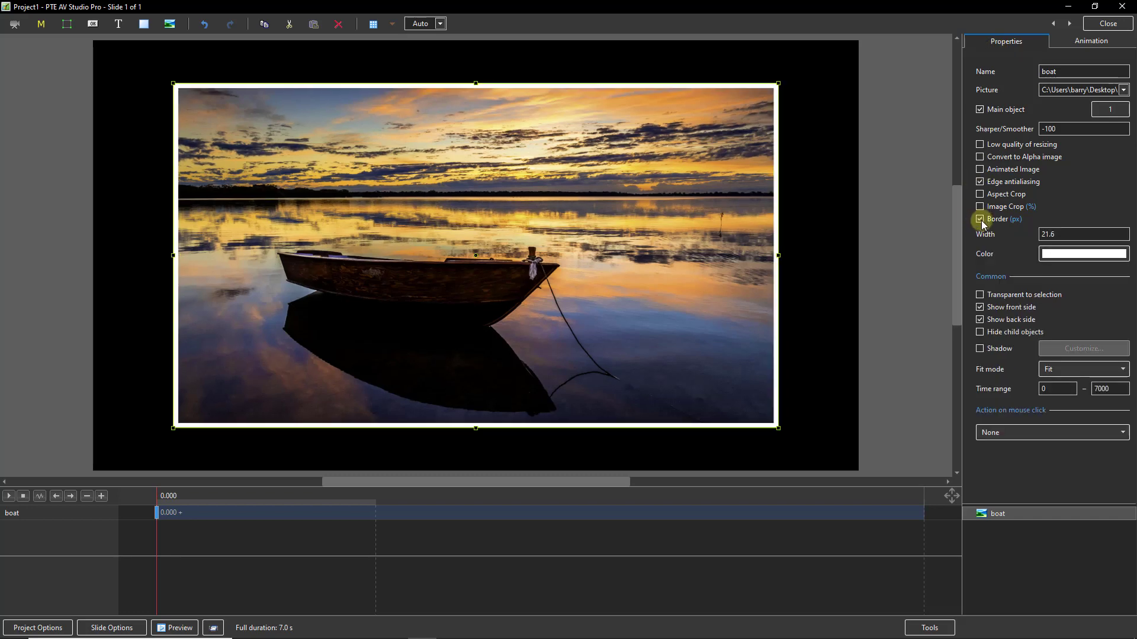
# - Add a text object independent of the boat image and replace its text with the Picture Name template
pyautogui.click(1030, 551)
pyautogui.rightClick(1033, 544)
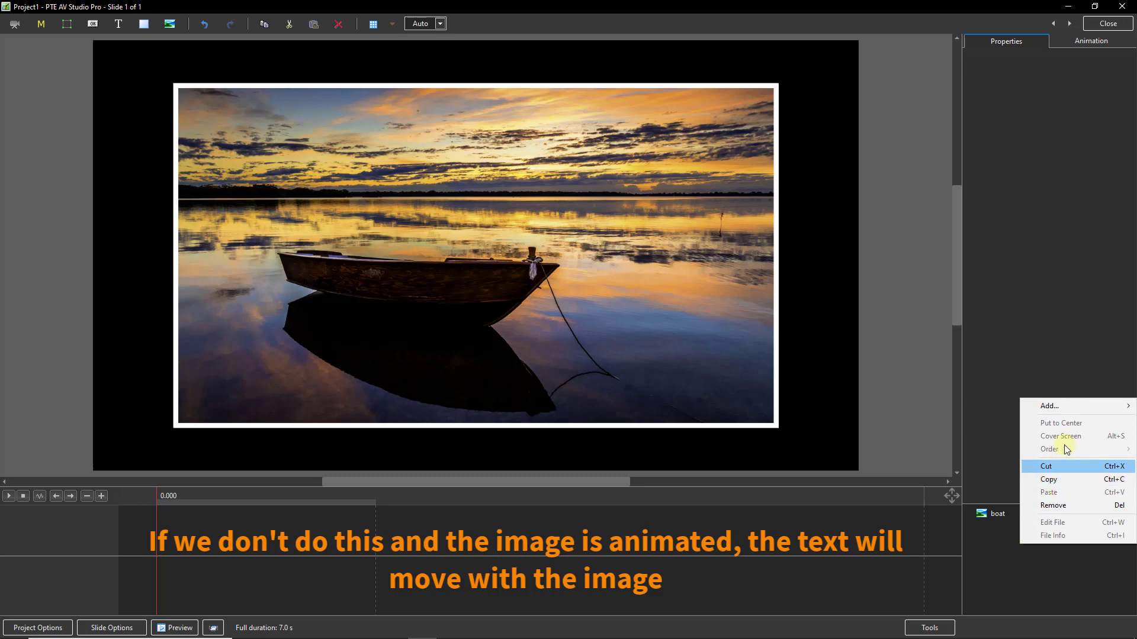
pyautogui.moveTo(1053, 406)
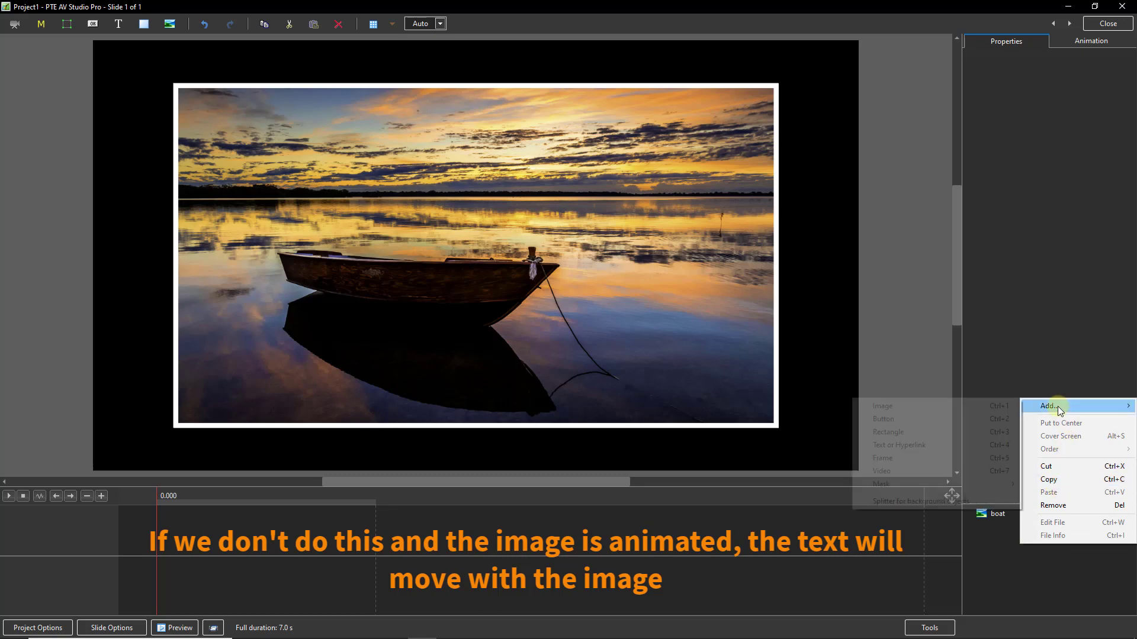
pyautogui.click(892, 446)
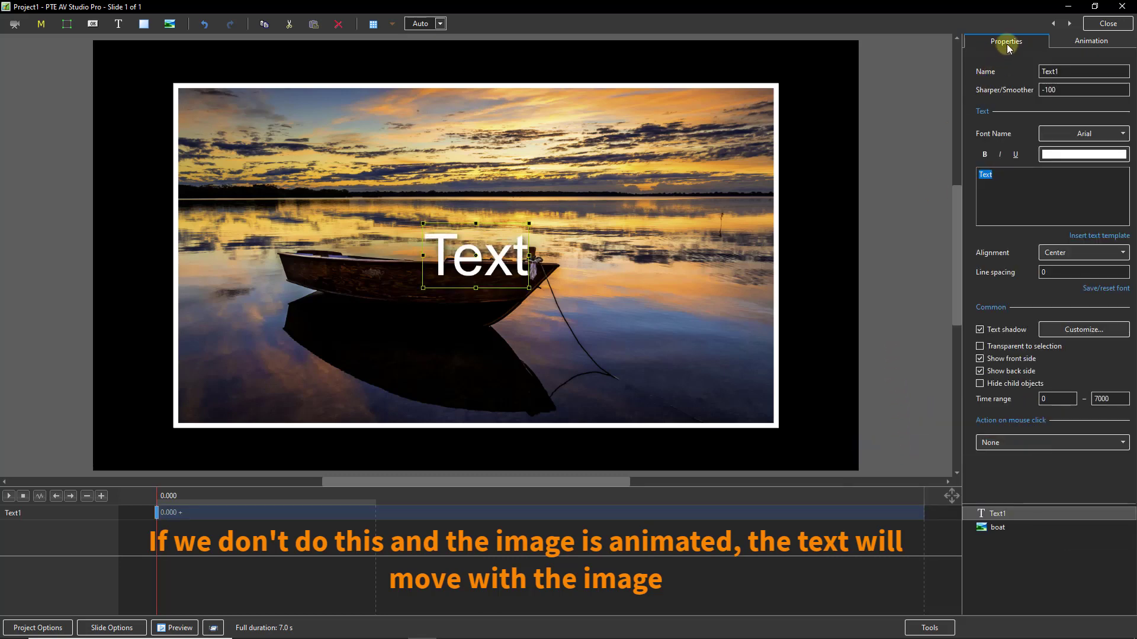
pyautogui.click(1086, 237)
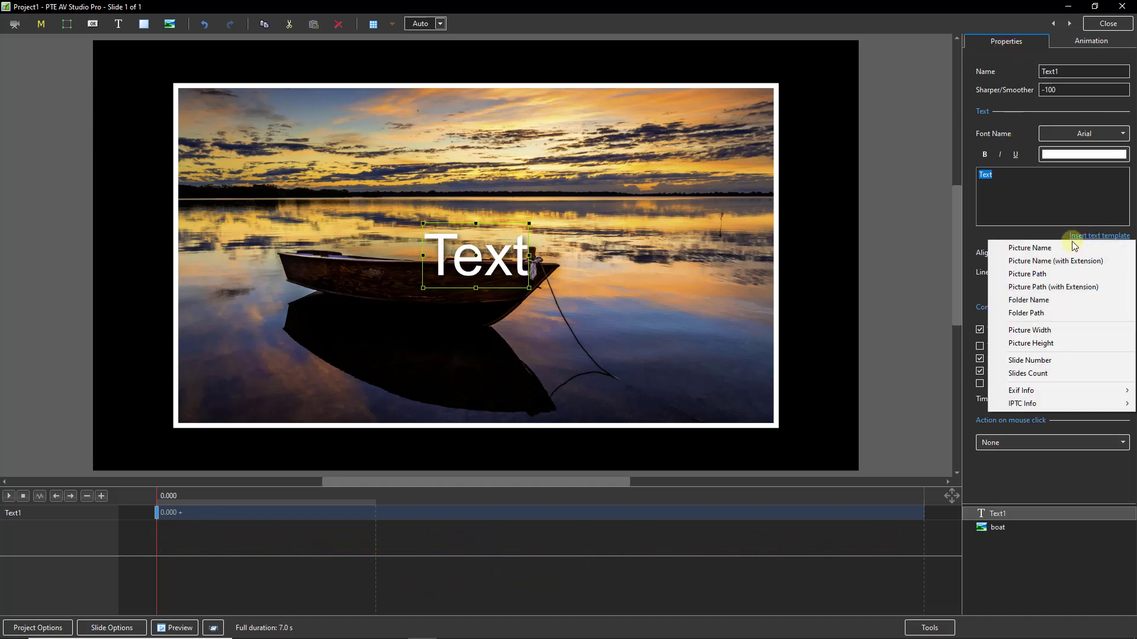
pyautogui.click(1023, 248)
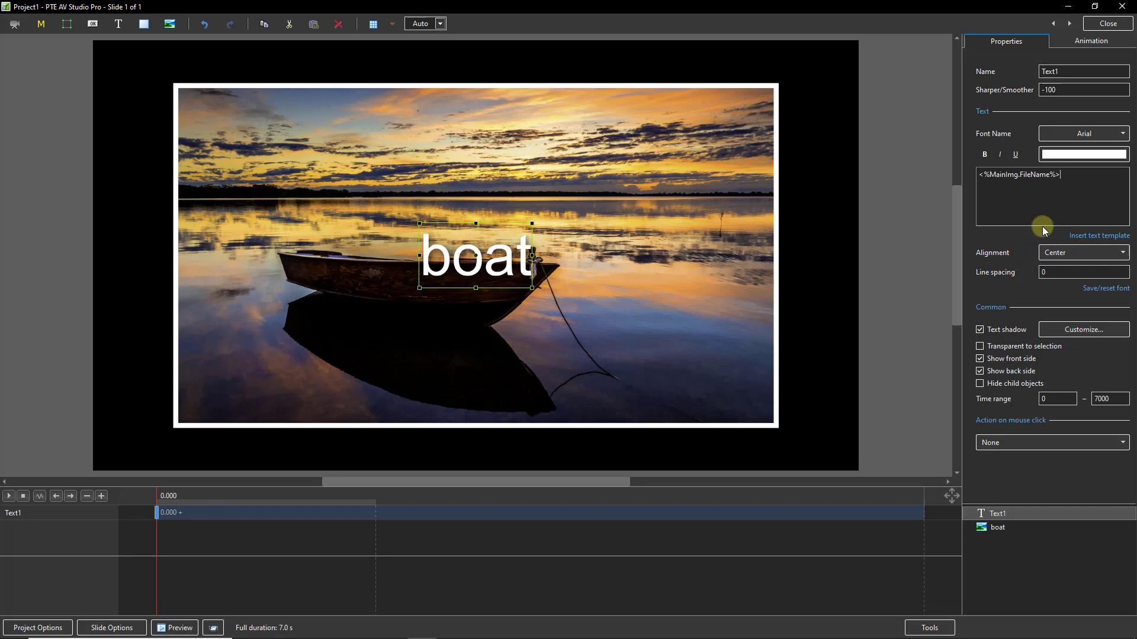
# - Set the text's Center X to -100 and move it to the slide's upper-left corner
pyautogui.click(1083, 48)
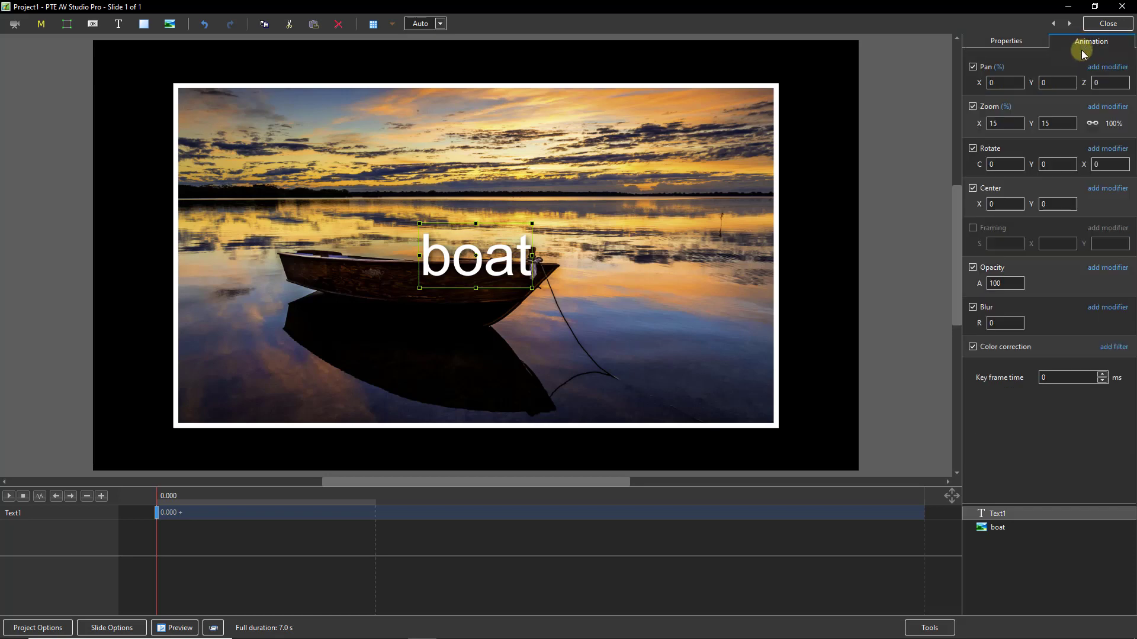
pyautogui.click(997, 205)
pyautogui.write('-100')
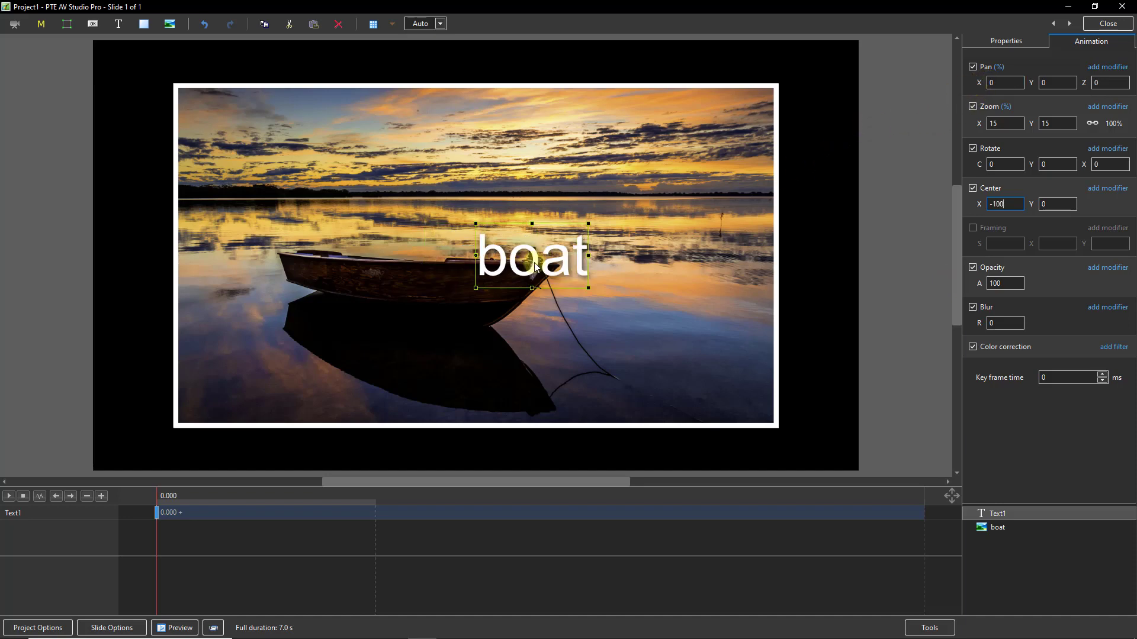
pyautogui.moveTo(534, 268); pyautogui.dragTo(172, 79)
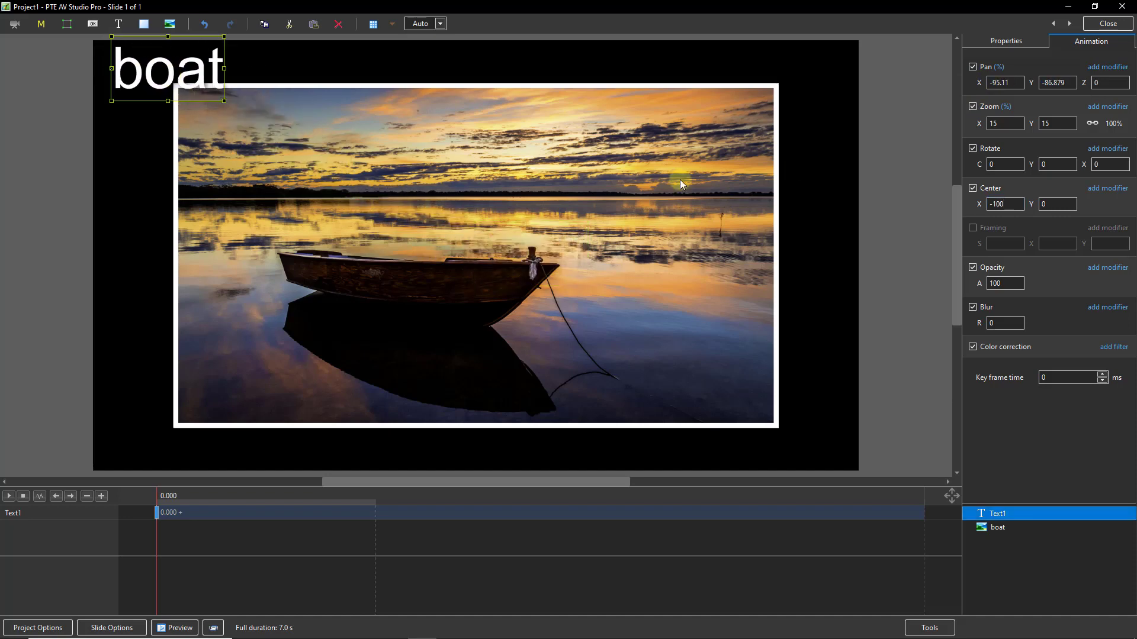
# - Set the text's zoom to 8% and nudge it slightly up and left above the image's border
pyautogui.doubleClick(999, 124)
pyautogui.write('8')
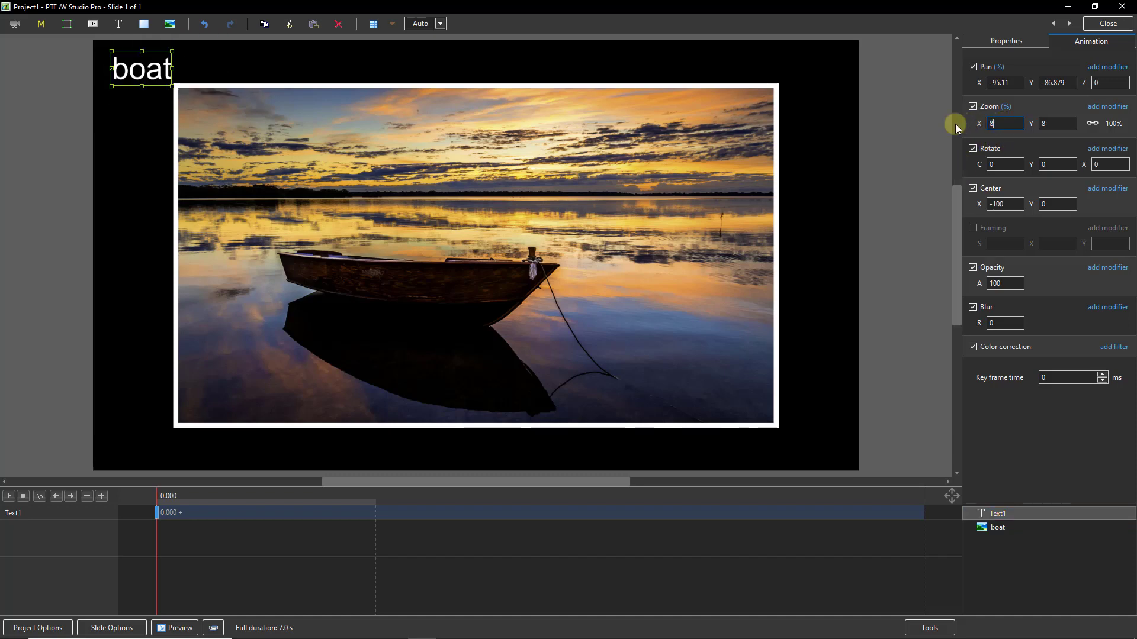
pyautogui.moveTo(142, 74); pyautogui.dragTo(138, 67)
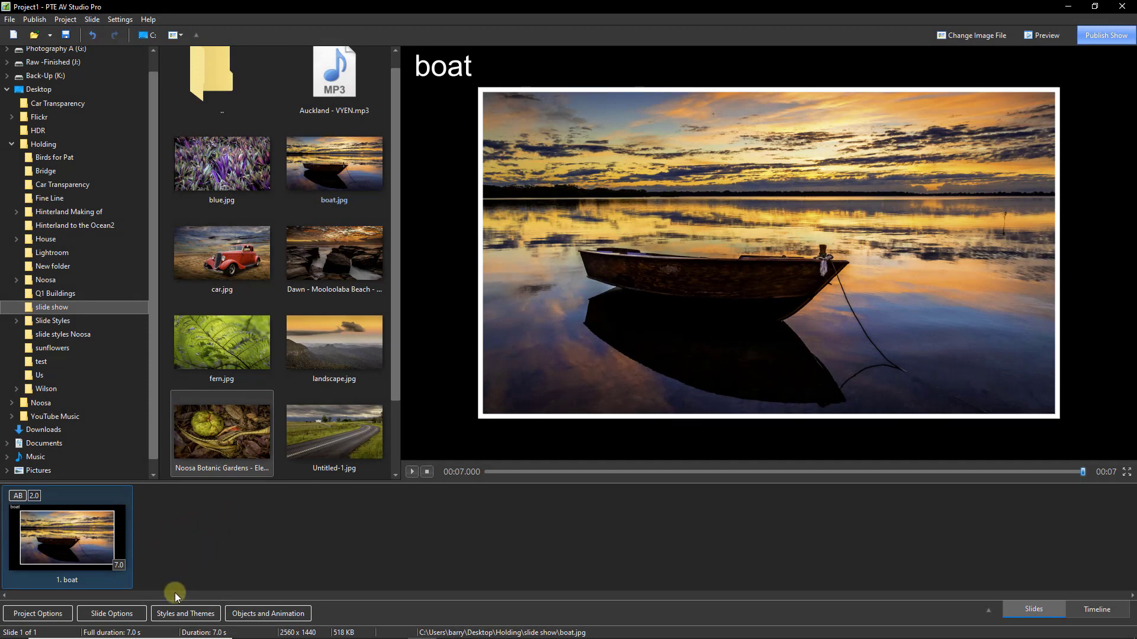
# - Create a slide style named Text Temp in the User styles category from the boat slide
pyautogui.click(176, 616)
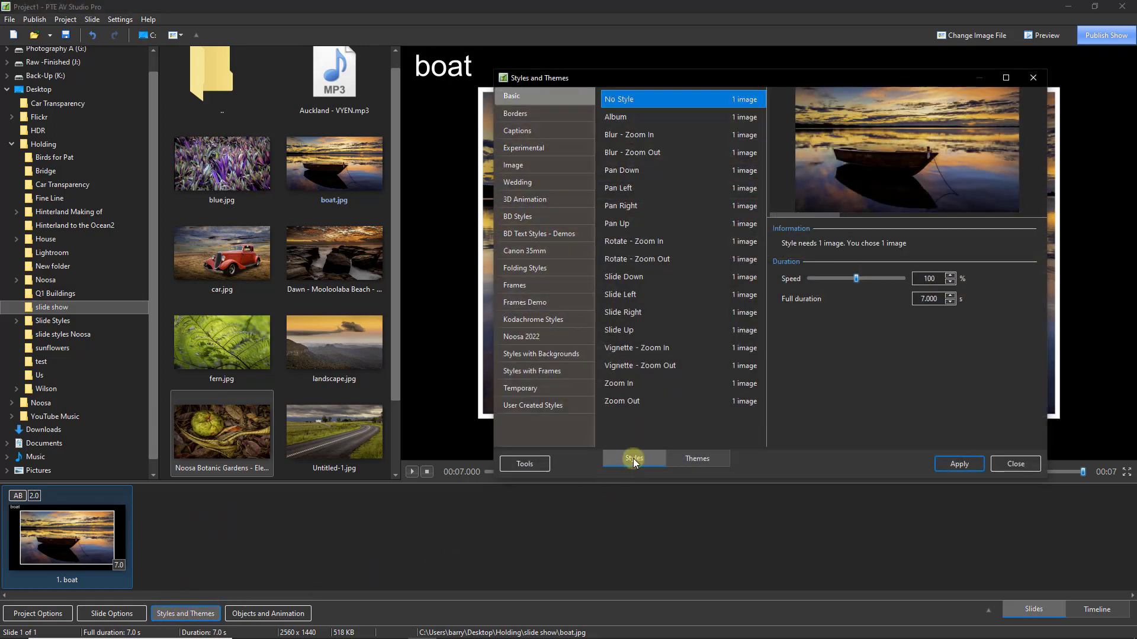
pyautogui.click(516, 465)
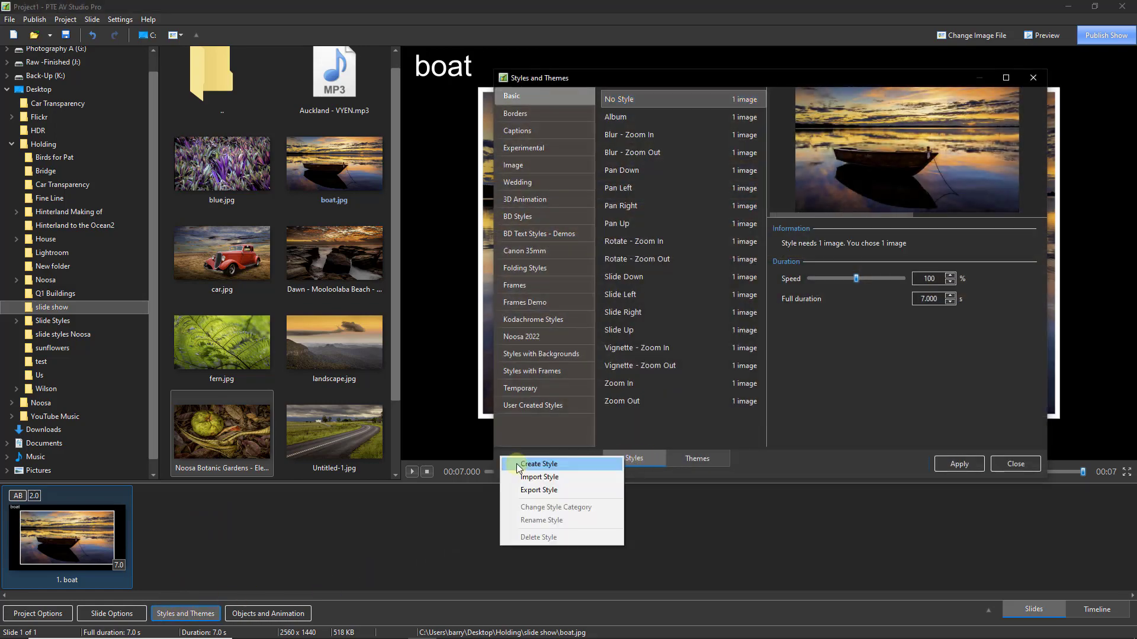
pyautogui.click(537, 465)
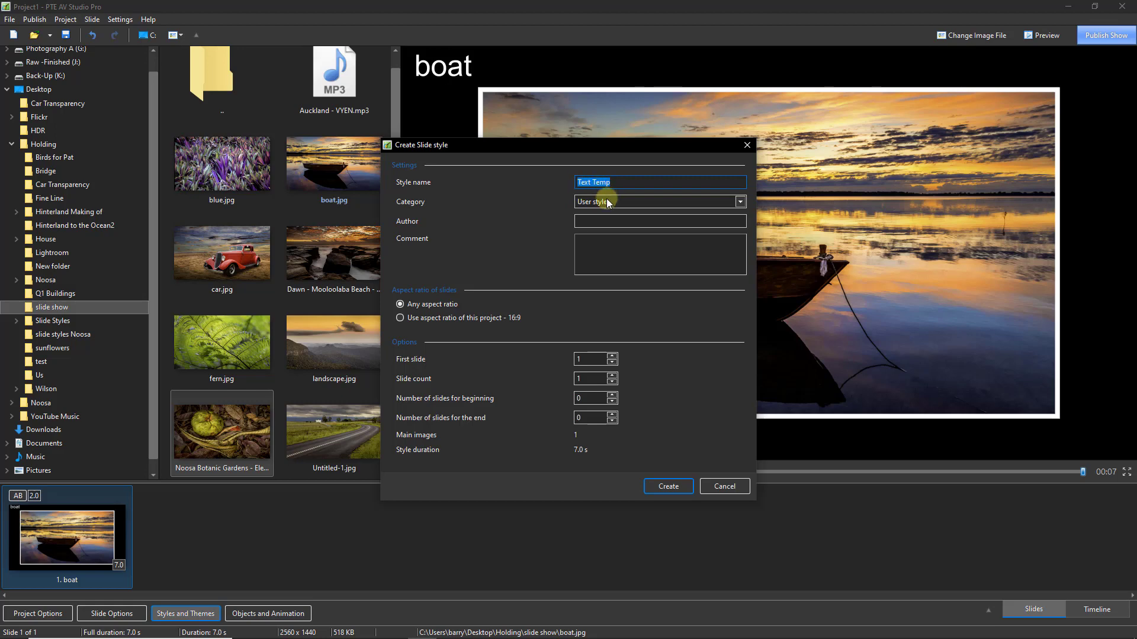
pyautogui.click(663, 487)
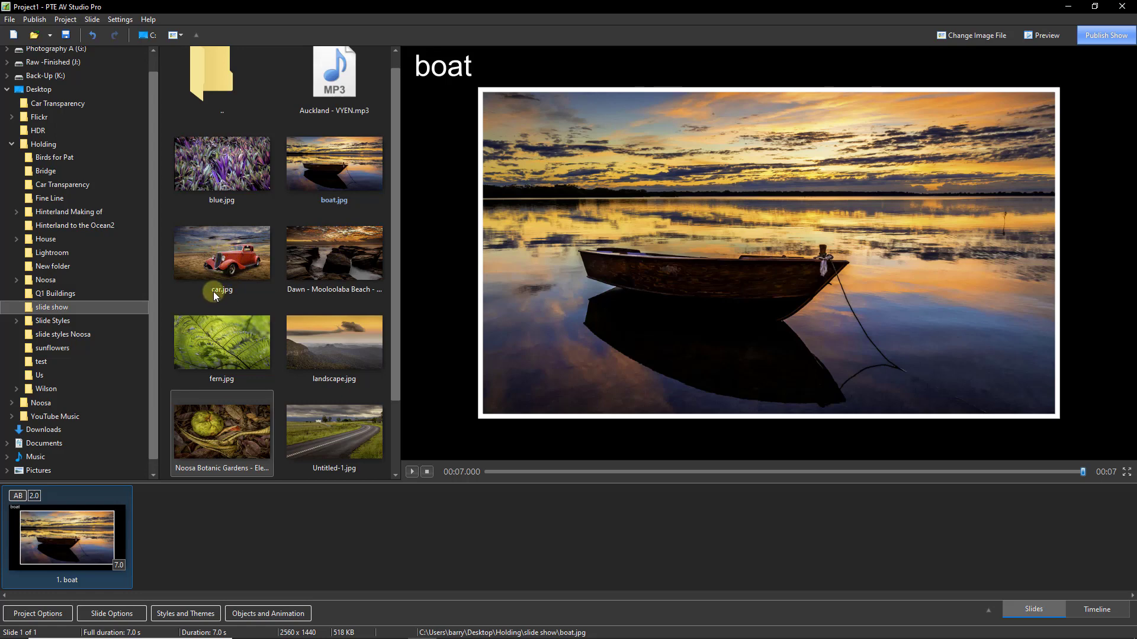
# - Rename the file car.jpg as Car
pyautogui.click(222, 251)
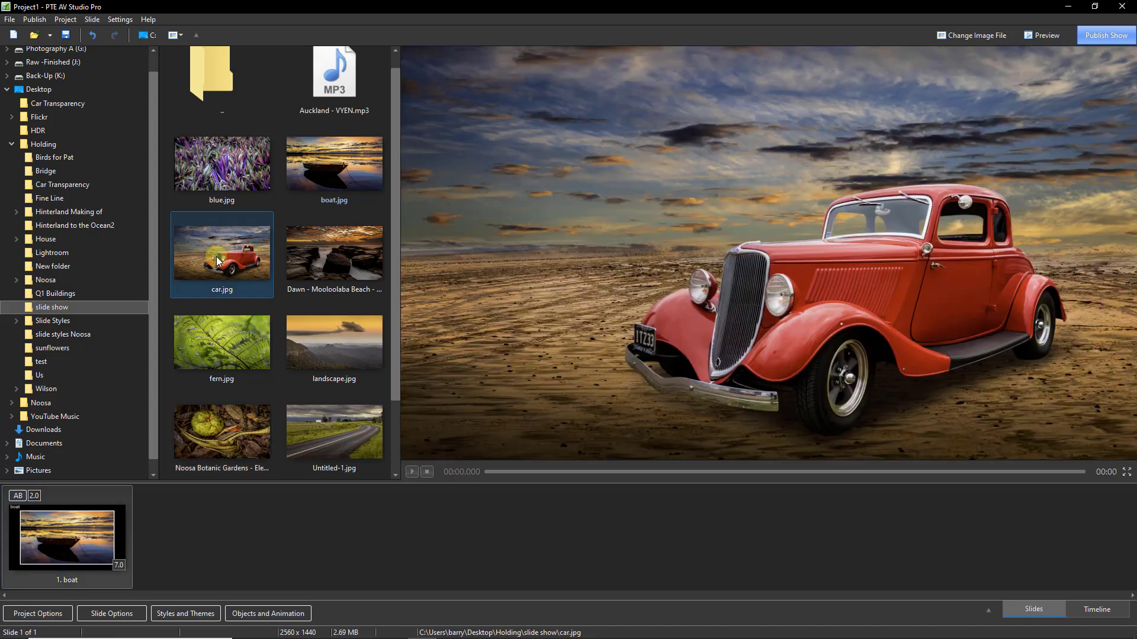
pyautogui.press('F2')
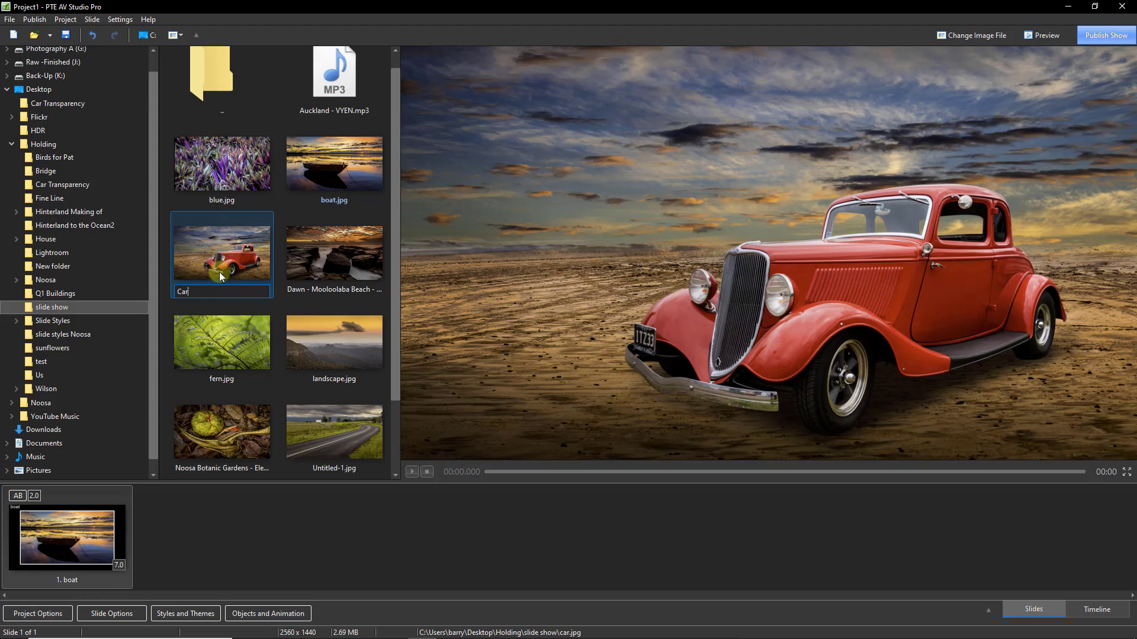
pyautogui.write('Car')
pyautogui.press('Return')
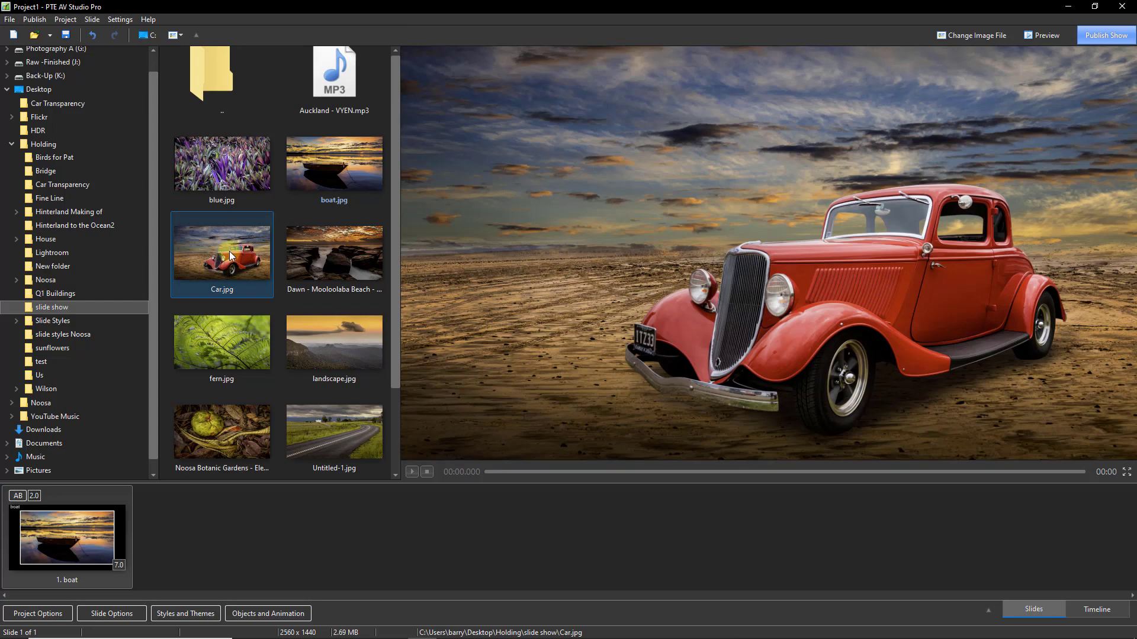
# - Add the Car, Dawn - Mooloolaba Beach and Noosa Botanic Gardens - Elephant Apple images as new slides
pyautogui.doubleClick(231, 256)
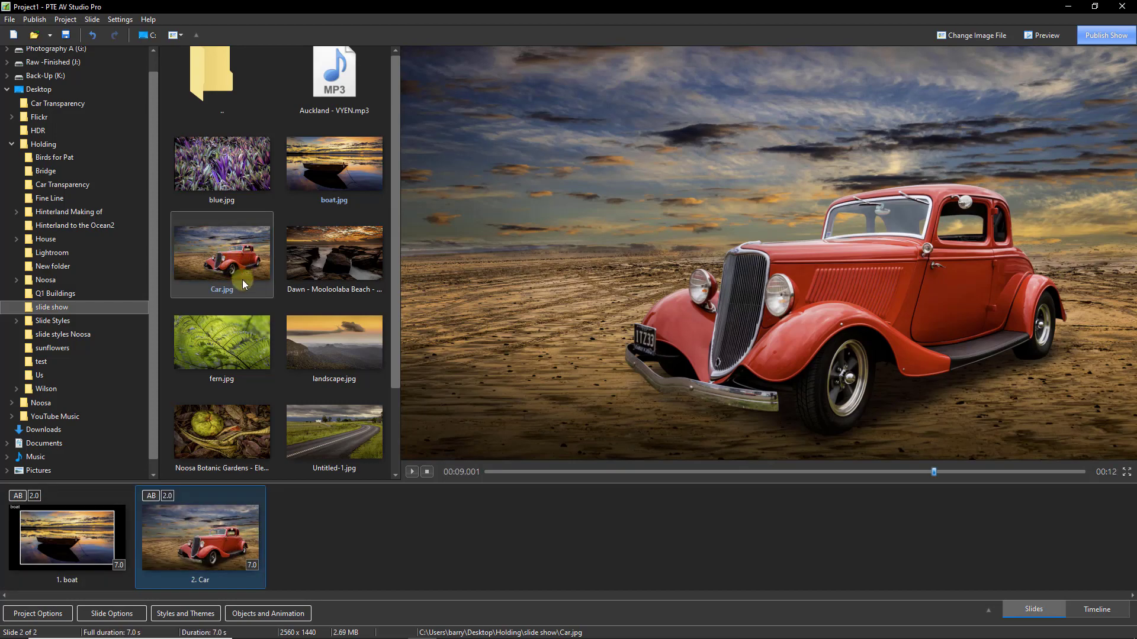
pyautogui.doubleClick(332, 261)
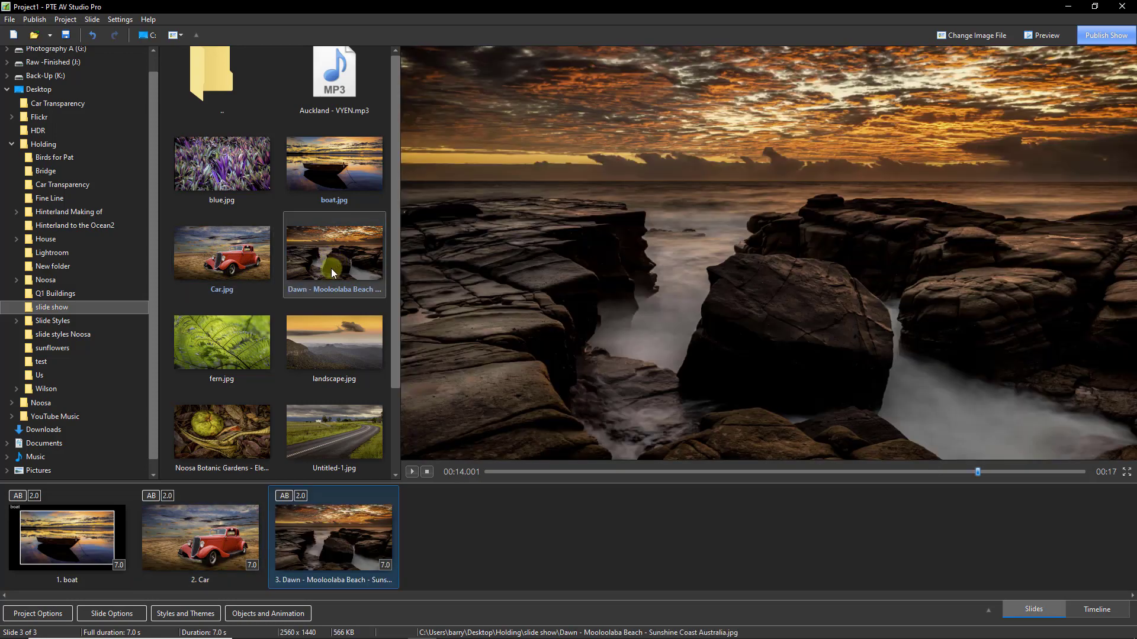
pyautogui.doubleClick(230, 429)
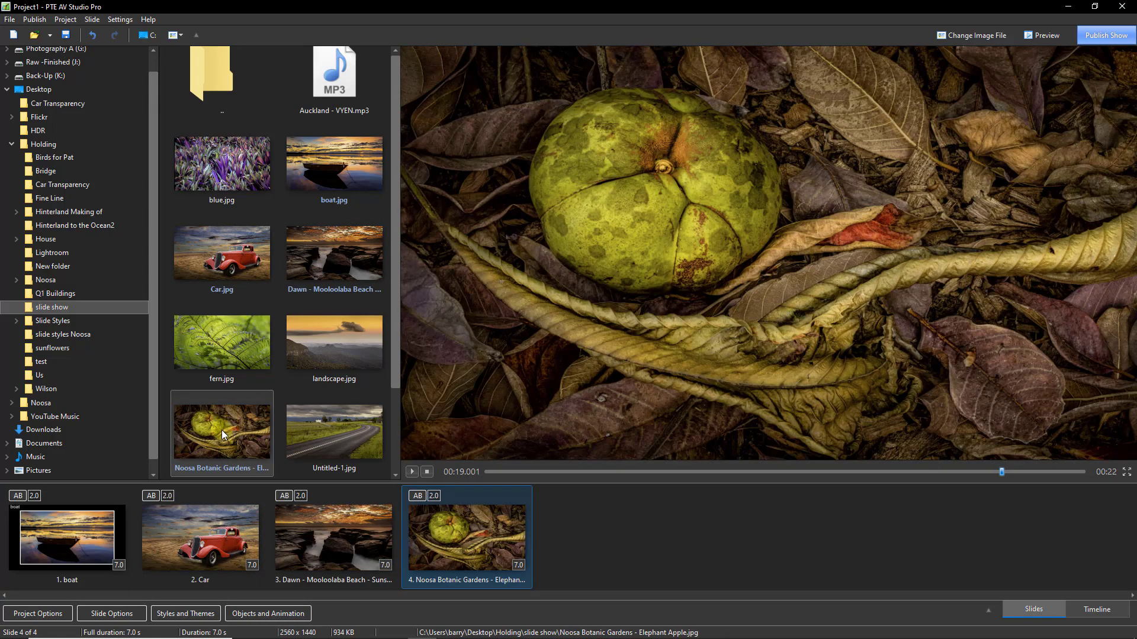
# - Apply the Text Temp user style to slides 2 through 4
pyautogui.keyDown('shift'); pyautogui.click(232, 537); pyautogui.keyUp('shift')
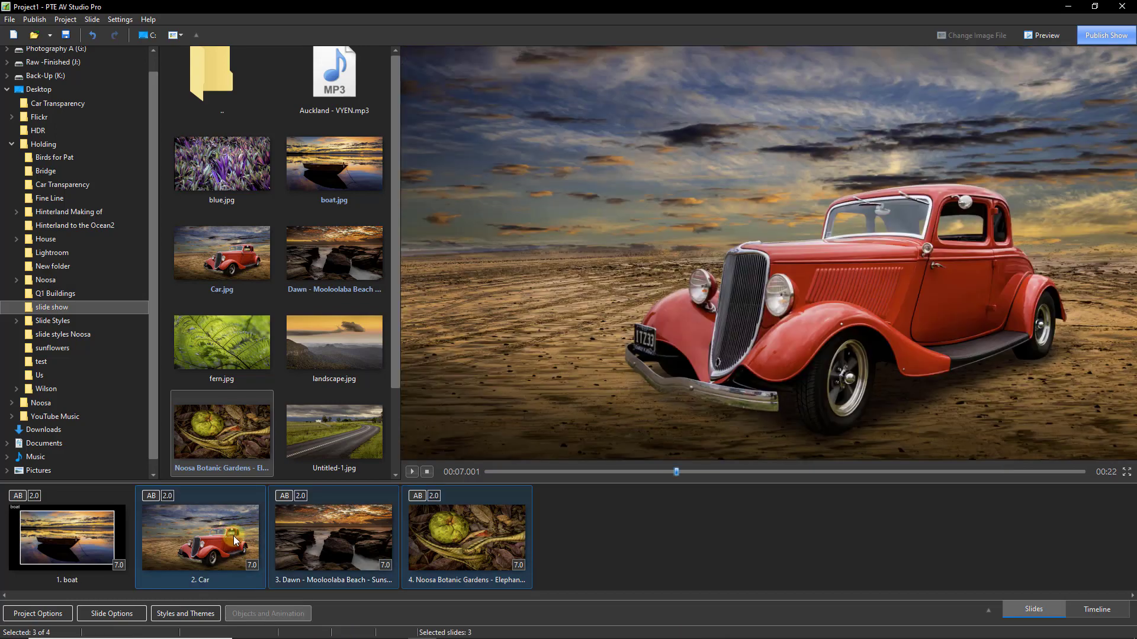
pyautogui.click(185, 614)
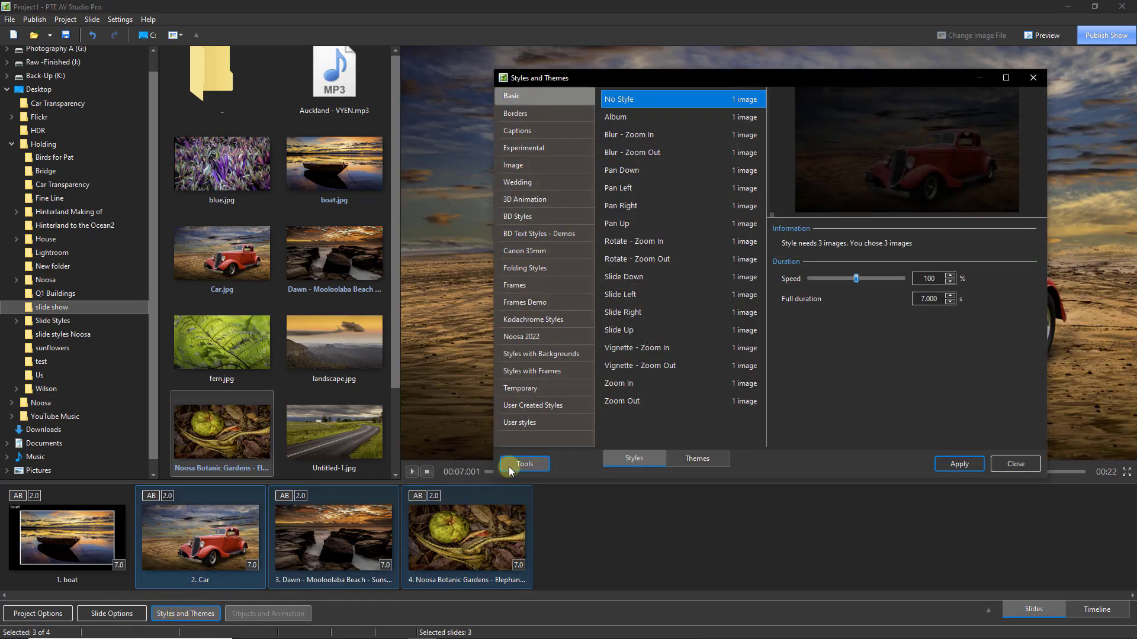
pyautogui.click(520, 422)
pyautogui.click(642, 100)
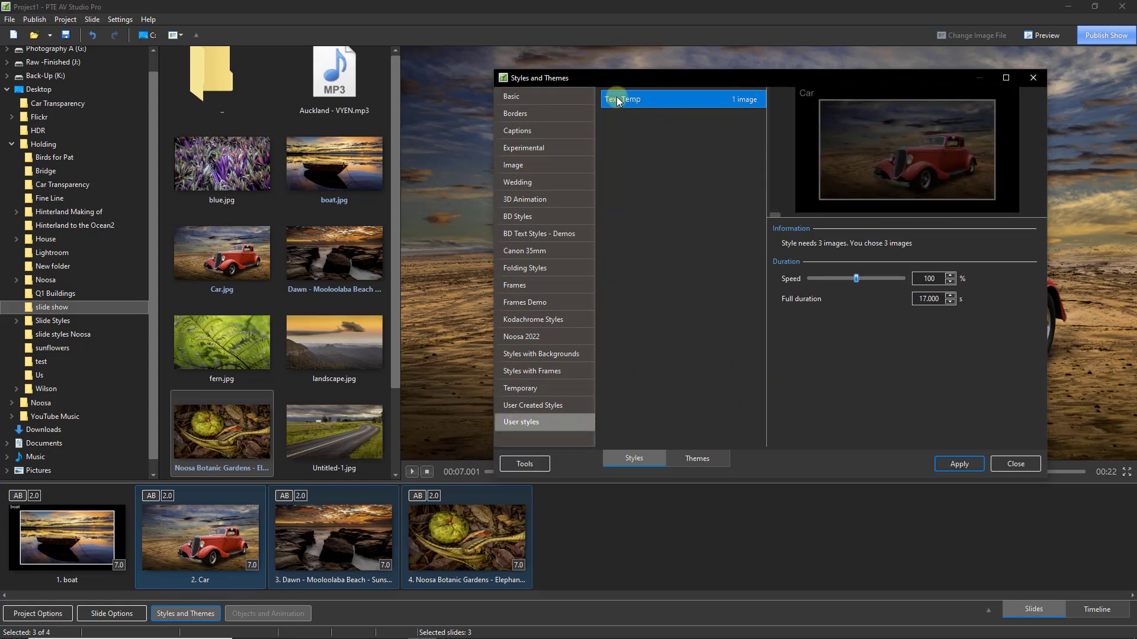
pyautogui.click(958, 464)
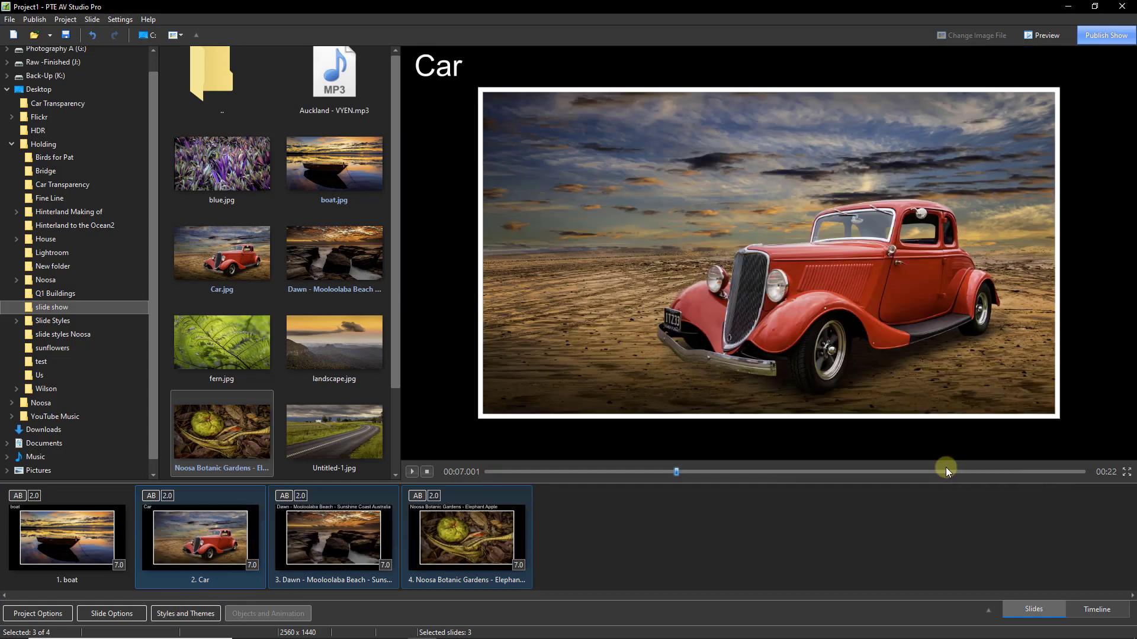
# - Play the slide show from the boat slide to check the captions
pyautogui.click(67, 540)
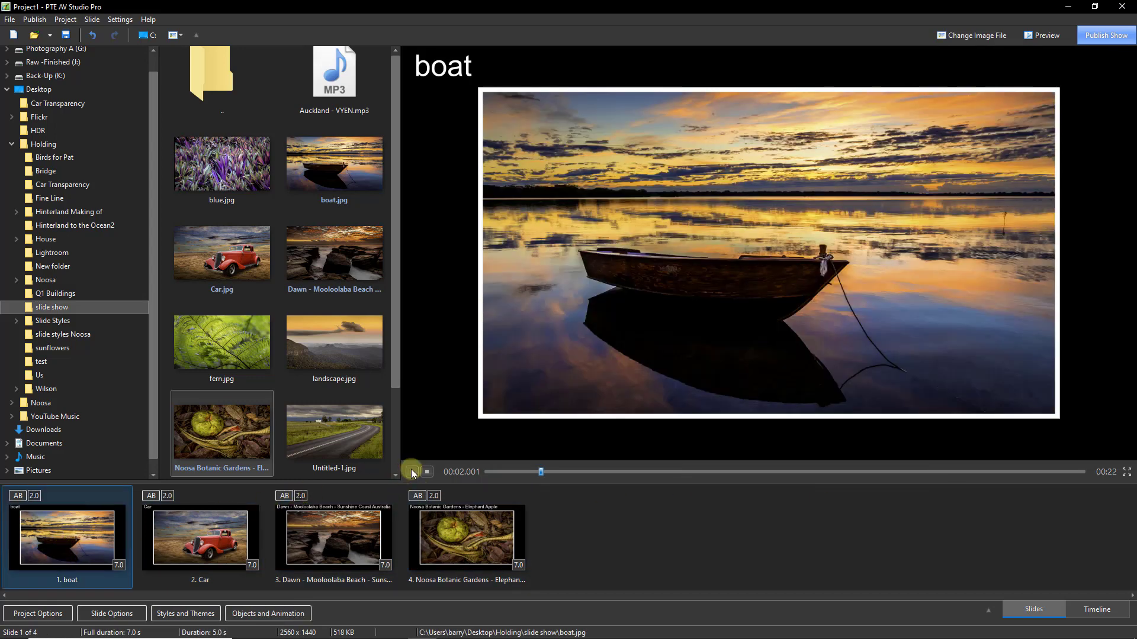
pyautogui.click(412, 472)
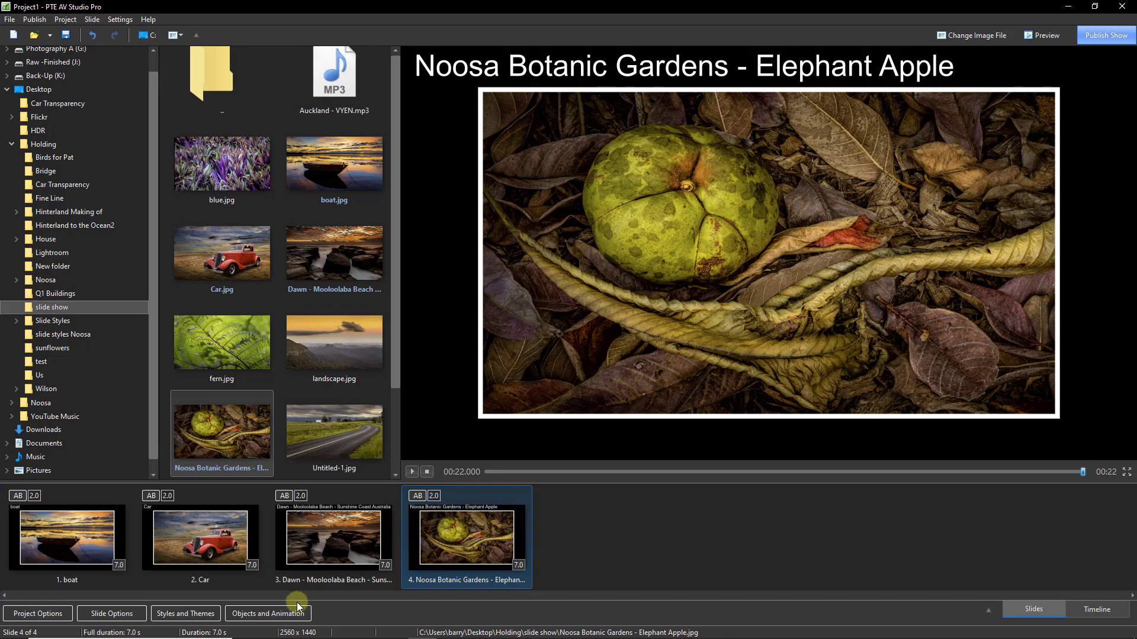
# - Reduce the zoom of the title text on the Noosa Botanic Gardens slide to 5%
pyautogui.click(282, 613)
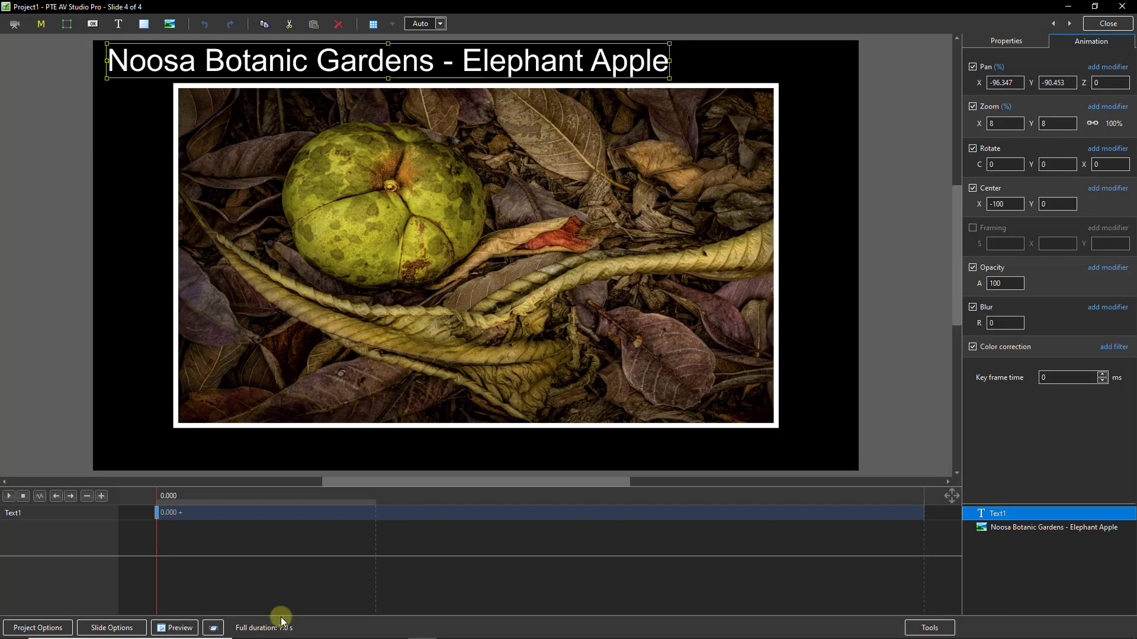
pyautogui.click(1000, 123)
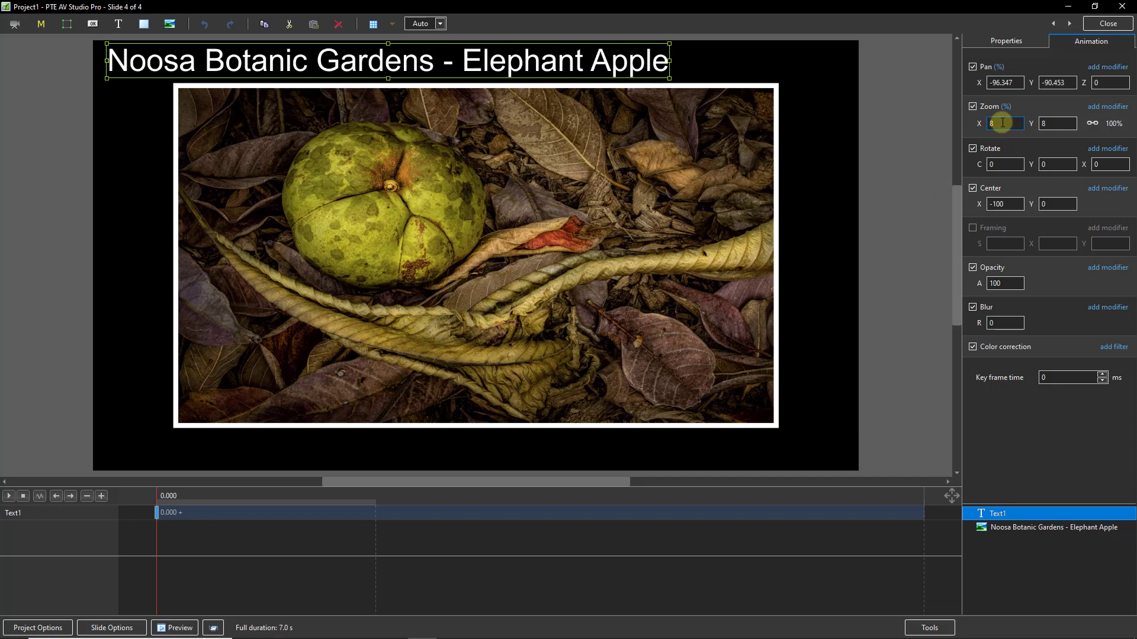
pyautogui.click(1003, 123)
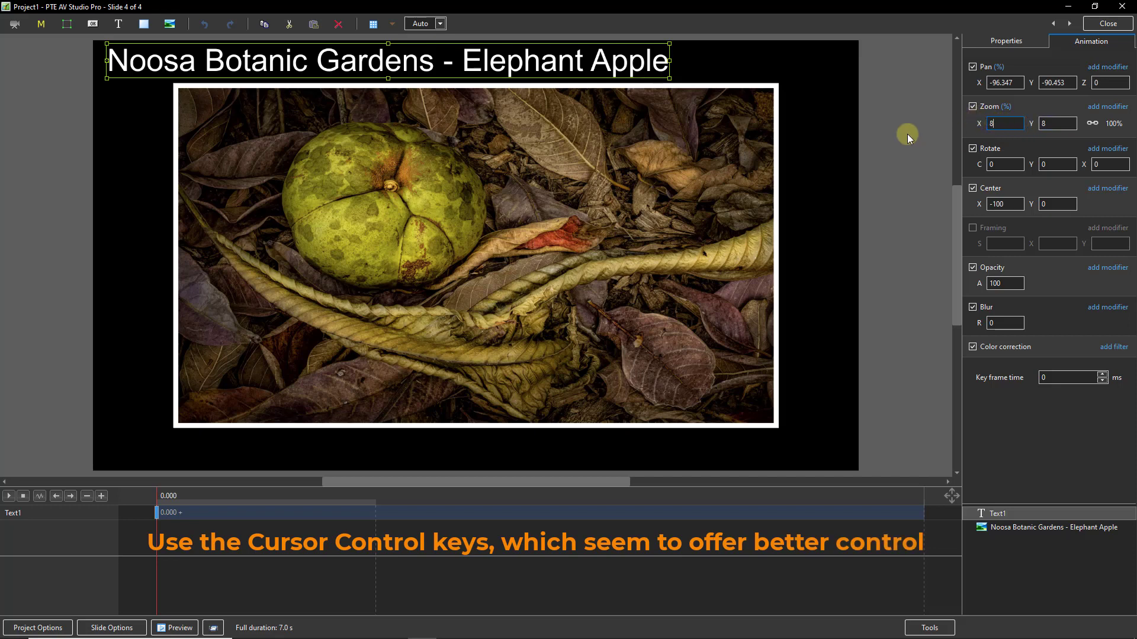
pyautogui.press('Down')
pyautogui.press('Down')
pyautogui.press('Down')
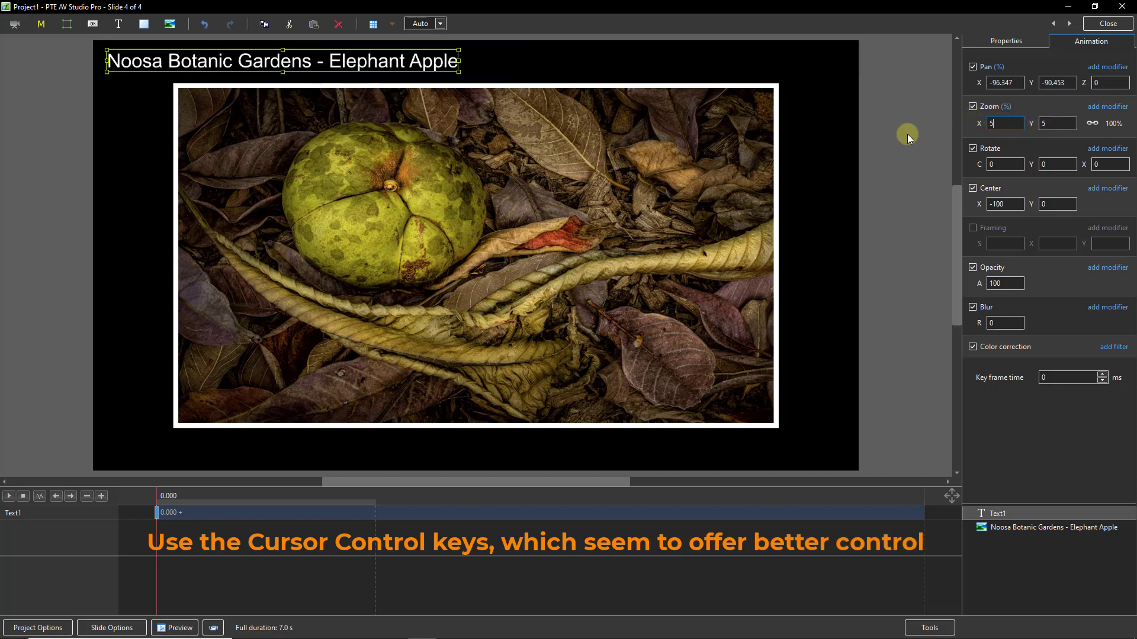
# - Reduce the zoom of the title text on the Noosa Botanic Gardens slide to 4% and close the slide editor
pyautogui.press('Down')
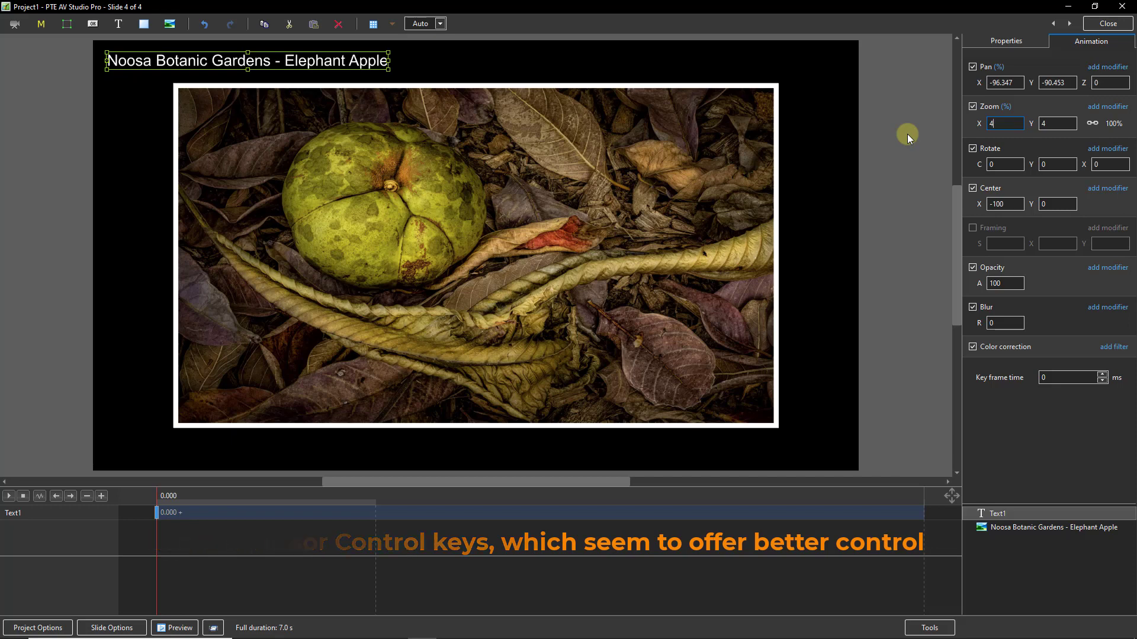
pyautogui.click(1104, 24)
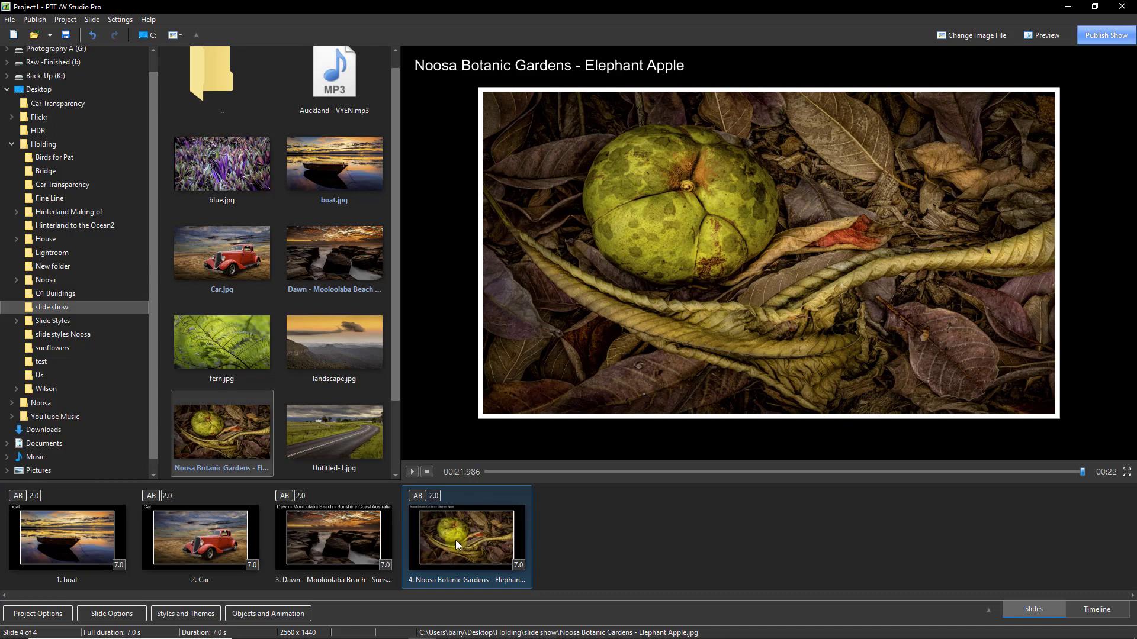
# - Create a slide style named Text Temp 2 from slide 4 in the User styles category
pyautogui.click(180, 615)
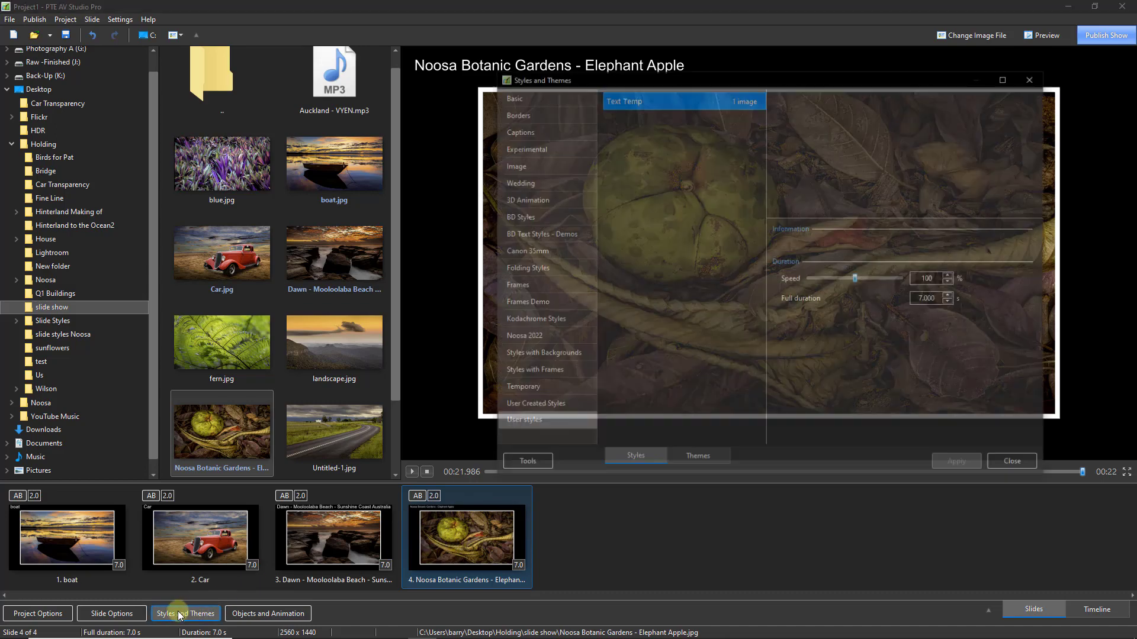
pyautogui.click(524, 463)
pyautogui.click(529, 464)
pyautogui.click(622, 182)
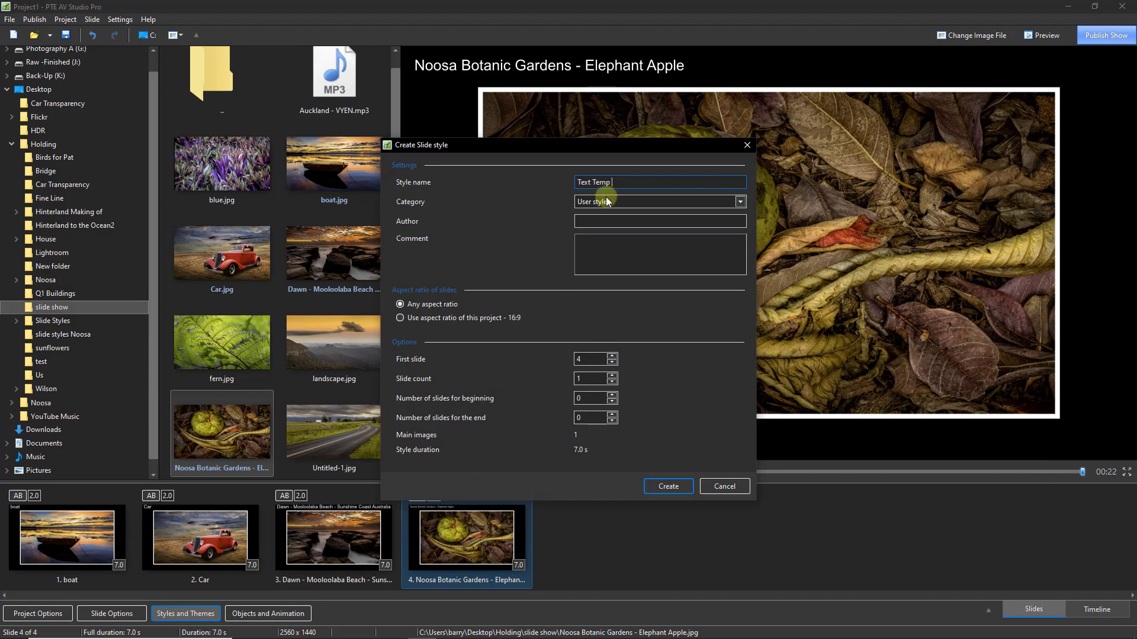
pyautogui.write('2')
pyautogui.click(666, 486)
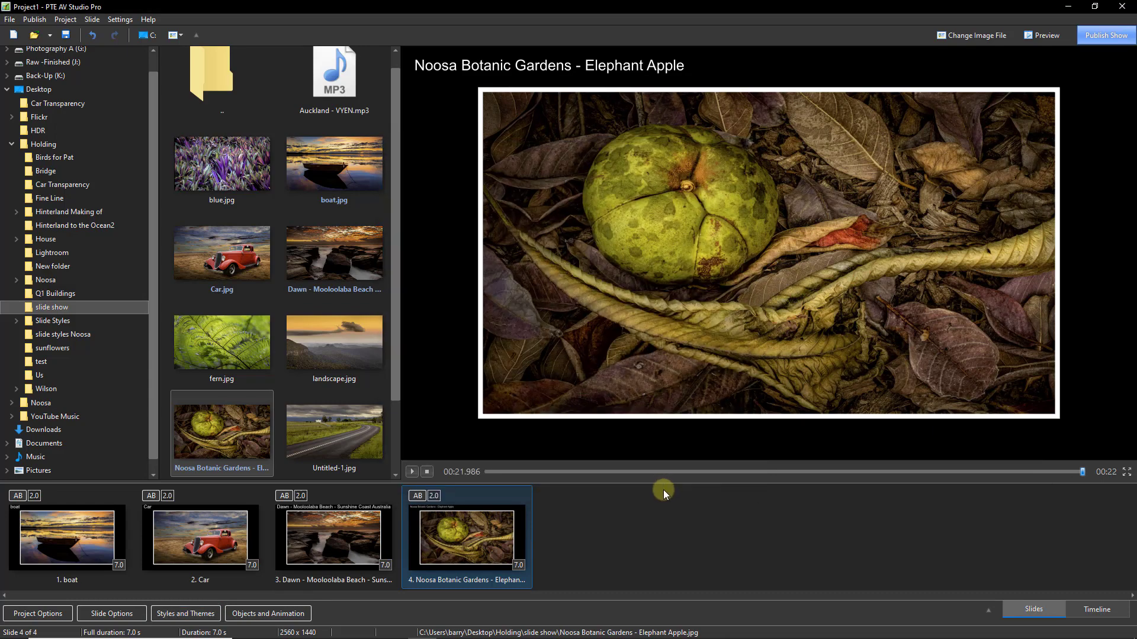
# - Apply the Text Temp 2 user style to all four slides and play the show from the boat slide
pyautogui.keyDown('shift'); pyautogui.click(81, 533); pyautogui.keyUp('shift')
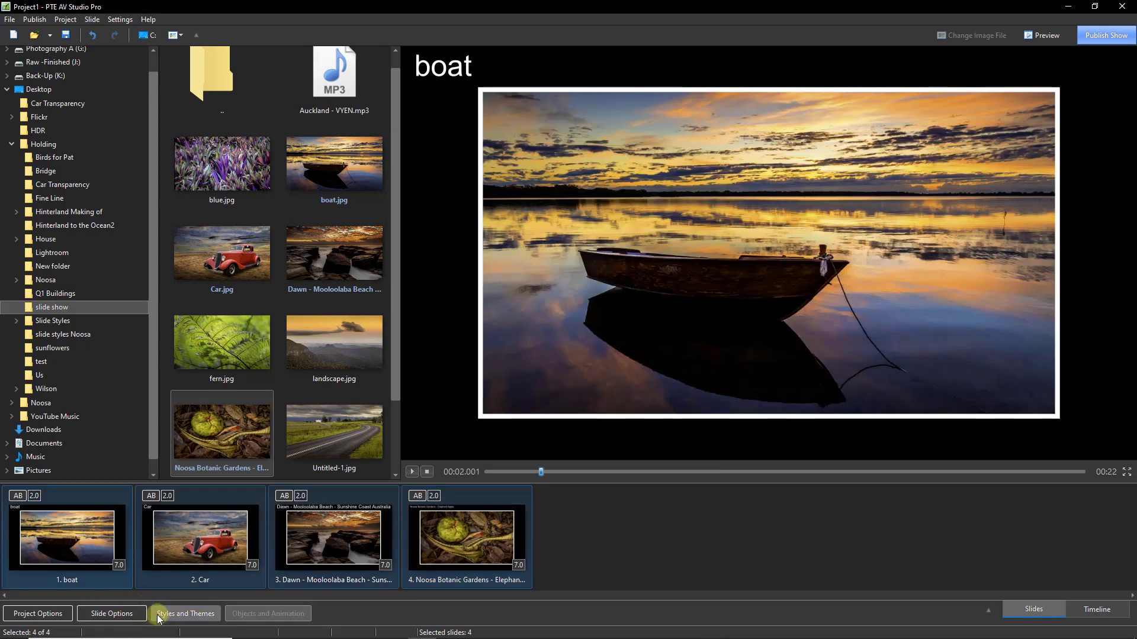
pyautogui.click(155, 614)
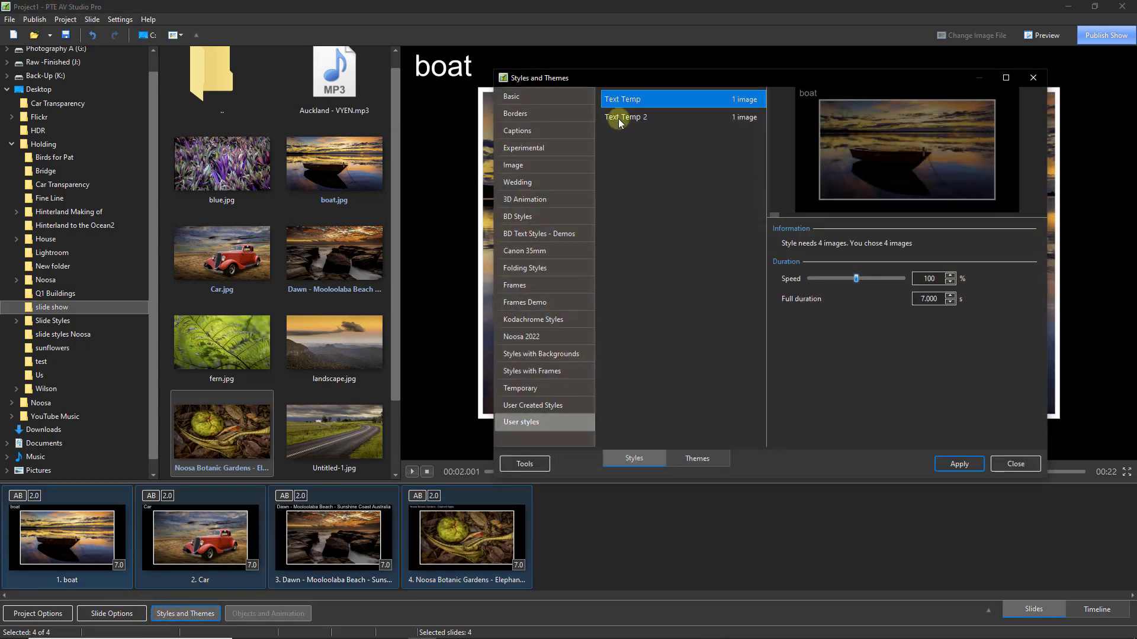
pyautogui.click(620, 119)
pyautogui.click(954, 464)
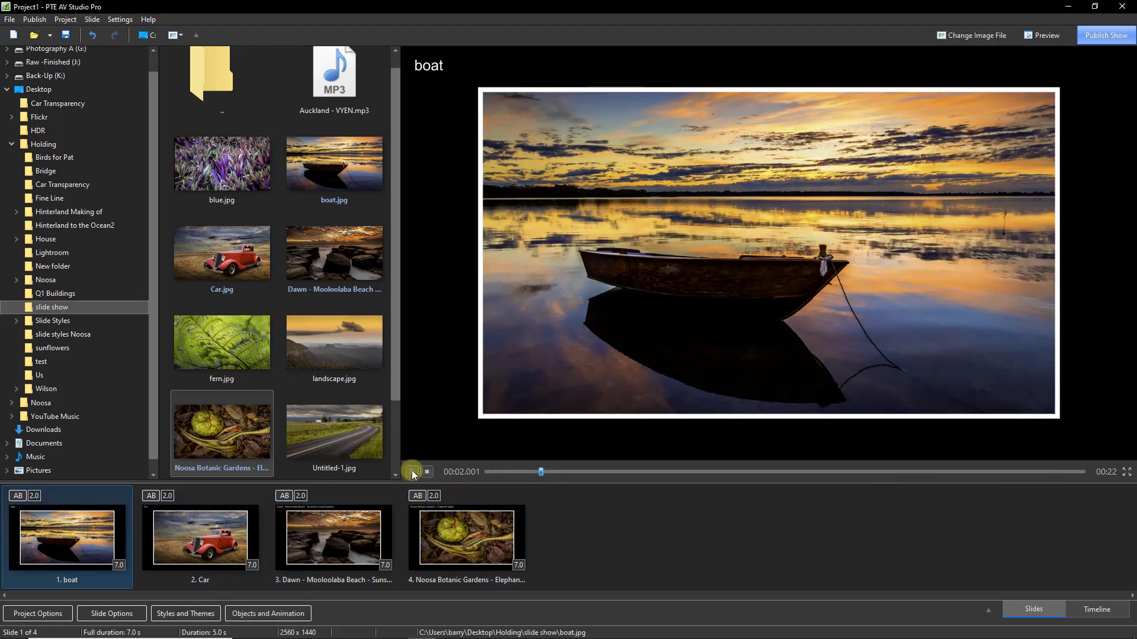
pyautogui.click(412, 472)
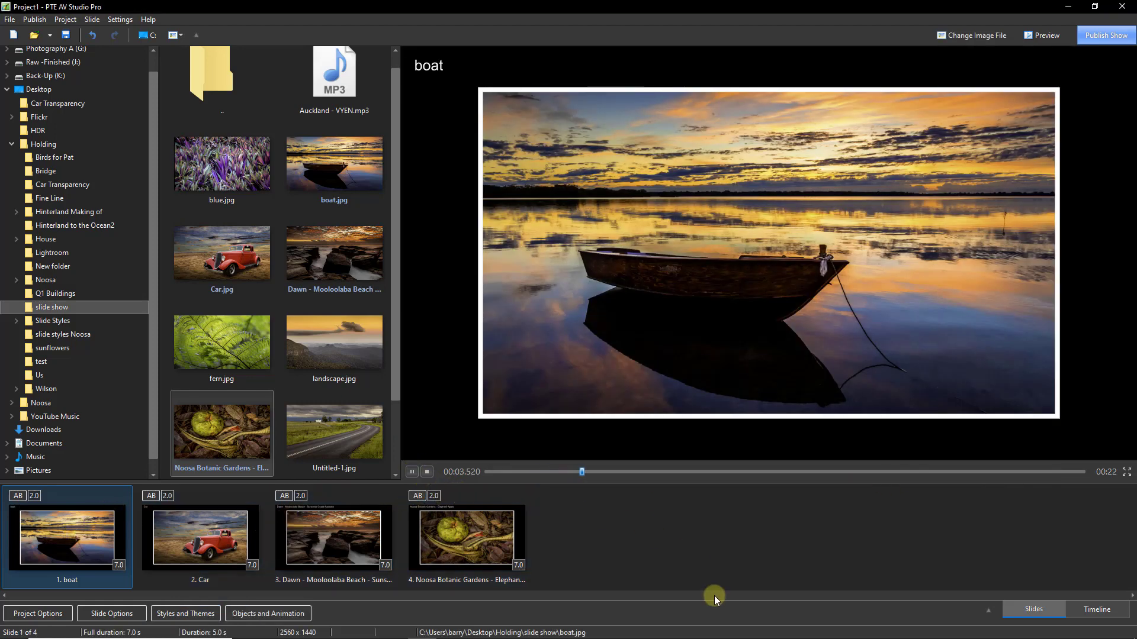